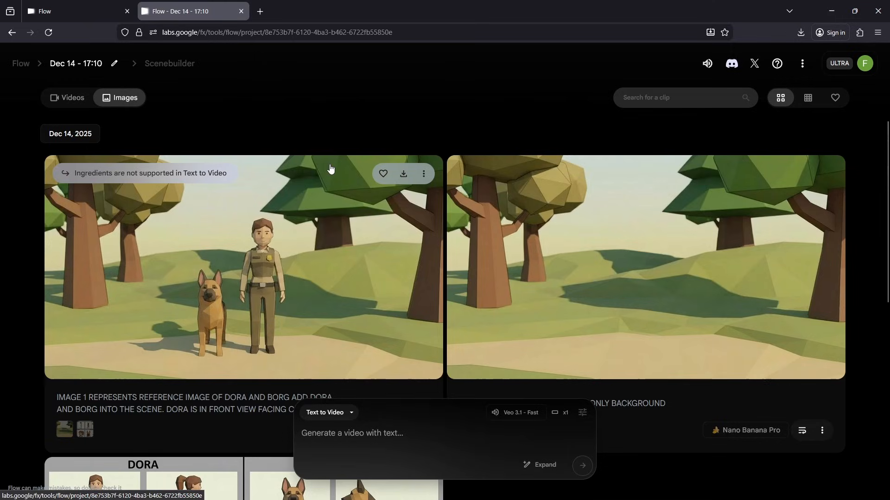
pyautogui.scroll(-4, 332, 169)
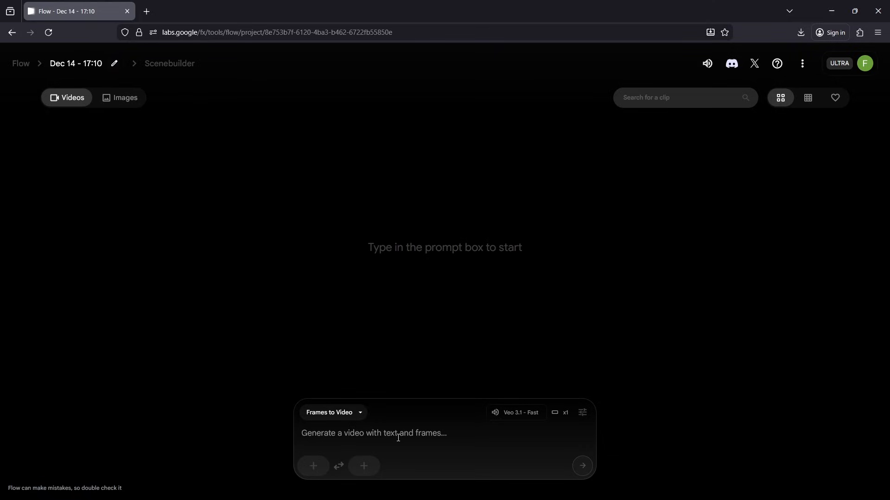
# - Show the project's images, then set the prompt mode to Create Image and open its generation settings
pyautogui.click(125, 106)
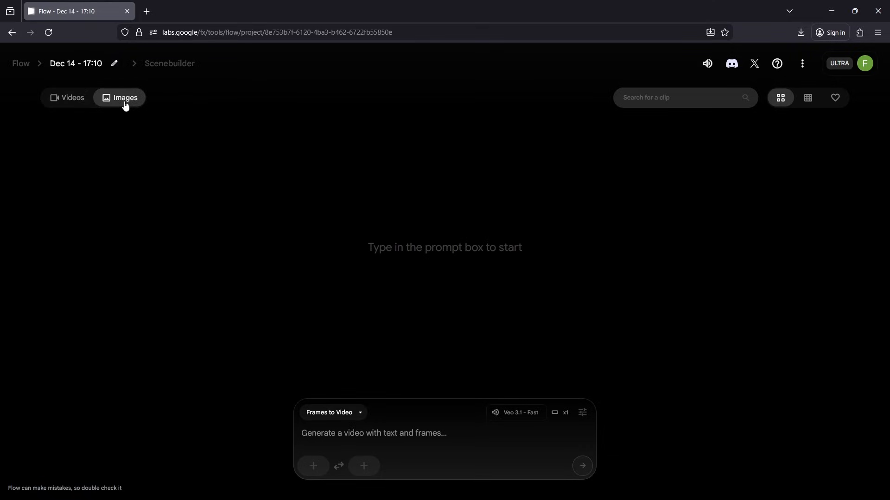
pyautogui.click(348, 412)
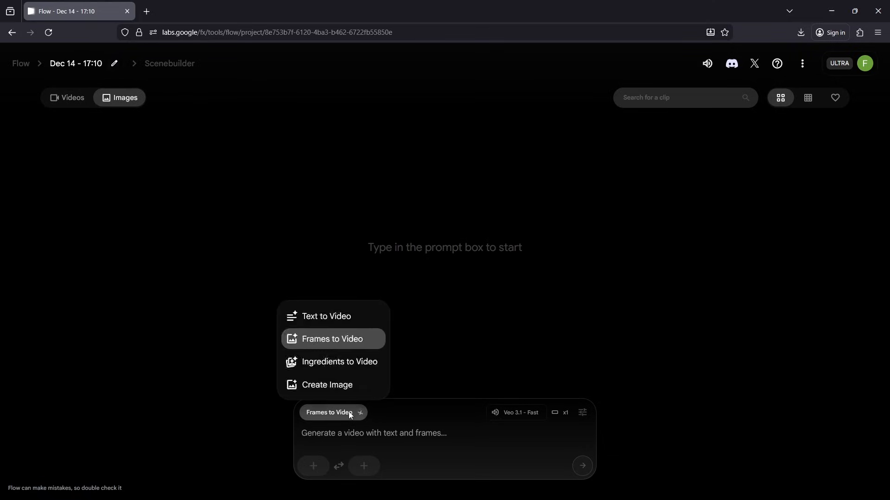
pyautogui.click(333, 386)
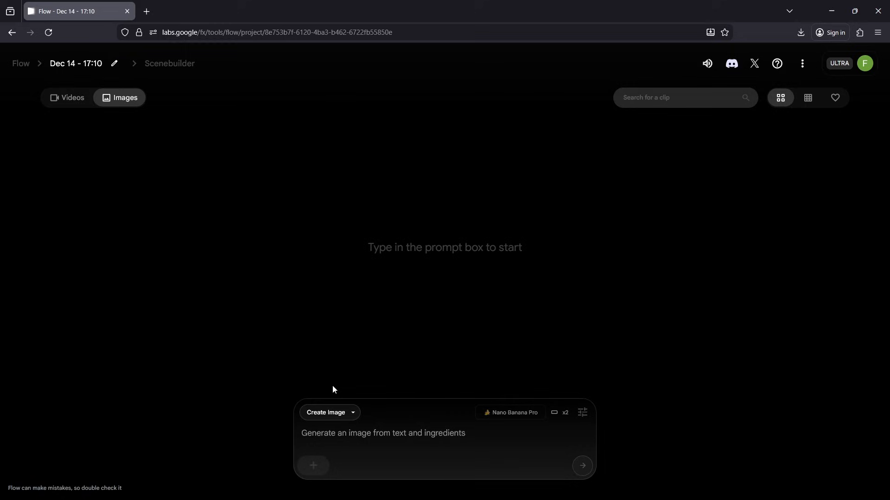
pyautogui.click(583, 413)
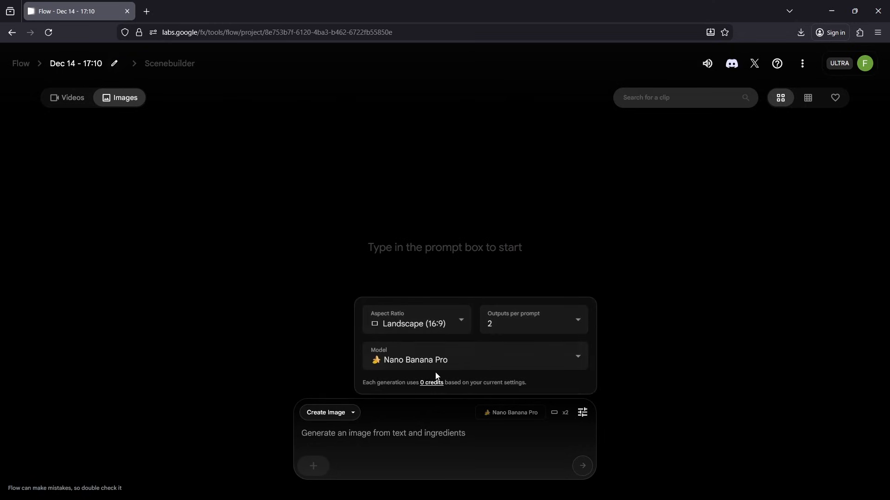
# - Generate images from the prompt "CREATE LOW POLY CHARACTER OF FEMALE DOG HANDLER AND LOW POLY GERMAN SHEPPARD NEXT TO HER IN STANDING POSITION."
pyautogui.click(422, 440)
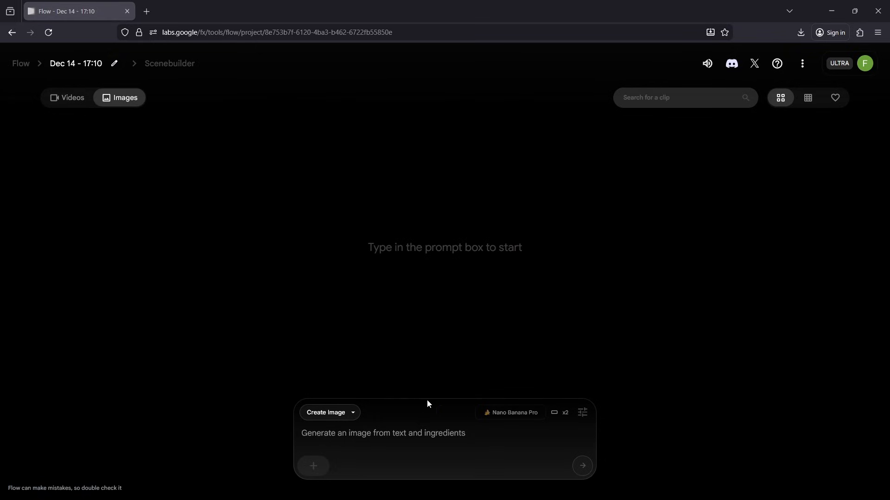
pyautogui.write('CREATE LOW POLY CHARACTER OF FEMALE DOG HANDLER AND LOW POLY GERMAN SHEPPARD NEXT TO HER IN STANDING POSITION.')
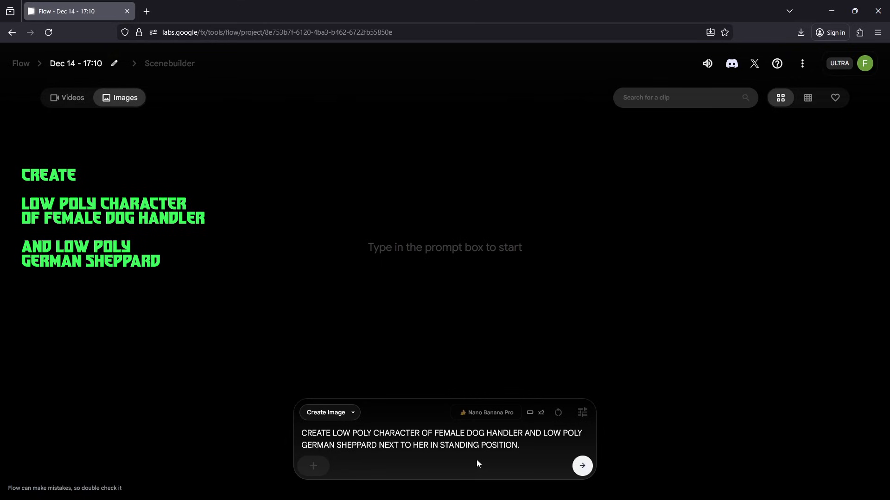
pyautogui.click(583, 466)
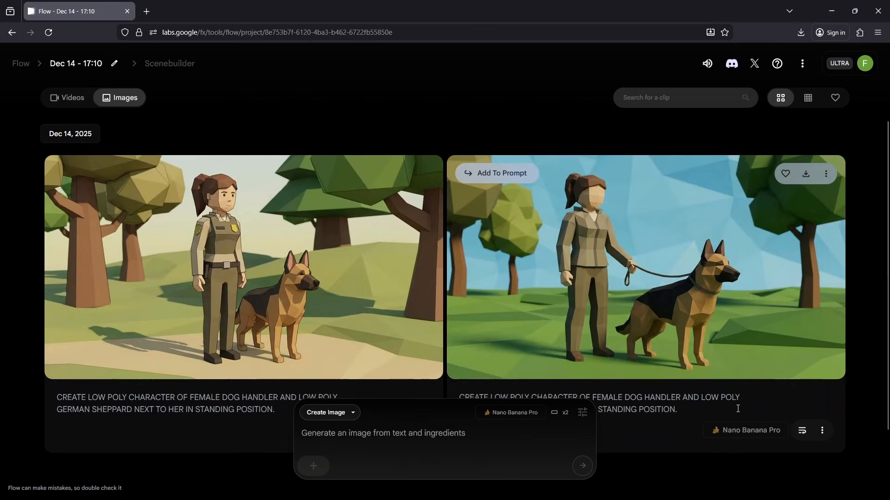
# - From the uniformed handler image, generate a 4-image grid of front and side view body and face references for DORA and BORG, and download it
pyautogui.click(249, 245)
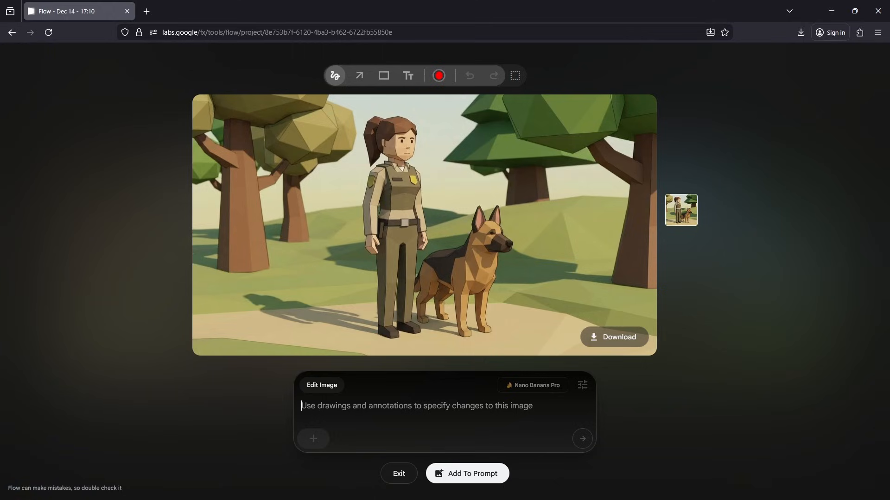
pyautogui.hotkey('alt', 'Tab')
pyautogui.click(326, 411)
pyautogui.hotkey('ctrl', 'v')
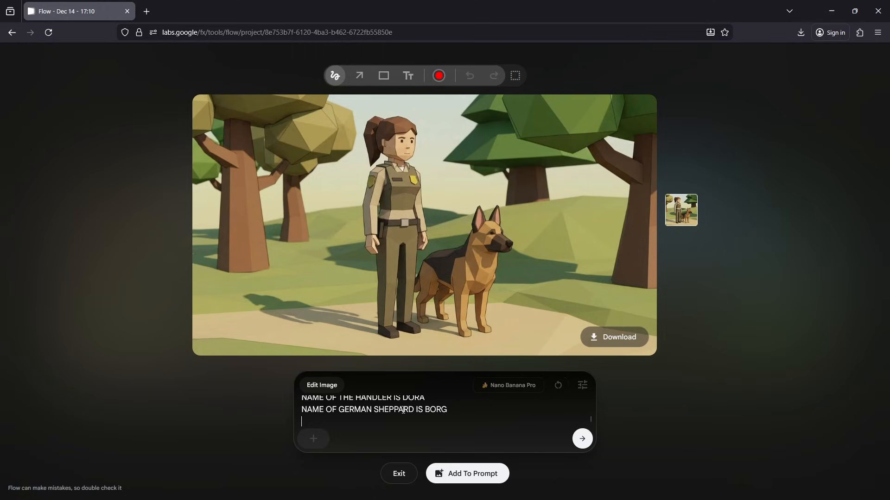
pyautogui.scroll(2, 483, 416)
pyautogui.scroll(3, 484, 416)
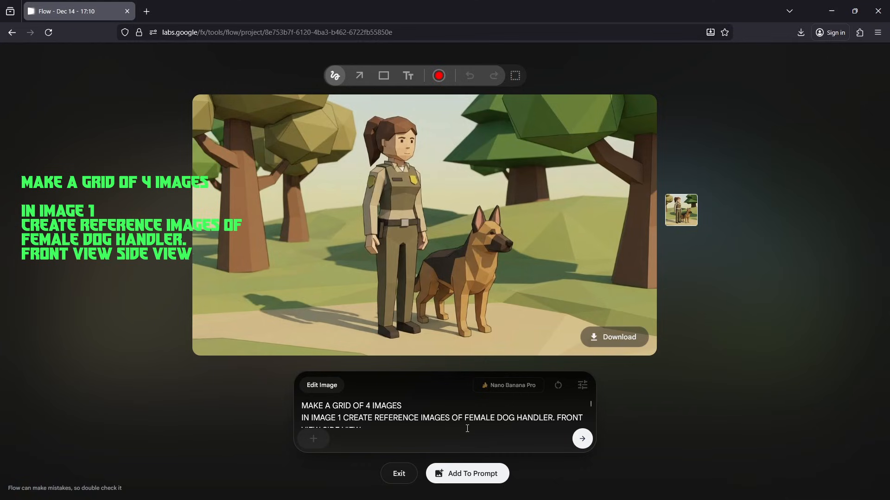
pyautogui.scroll(-3, 467, 429)
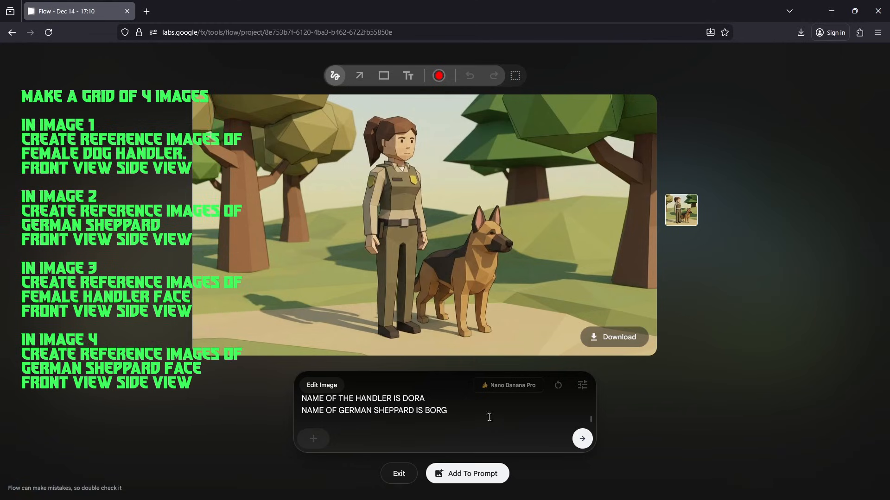
pyautogui.click(582, 440)
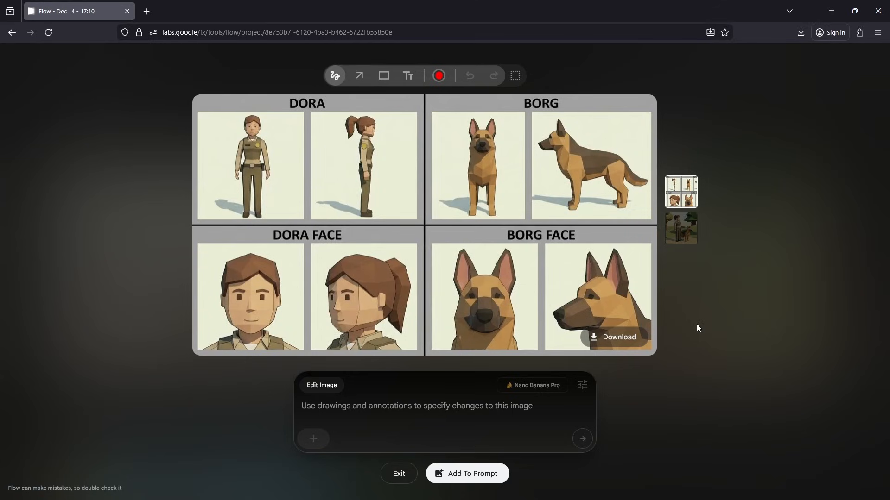
pyautogui.click(615, 344)
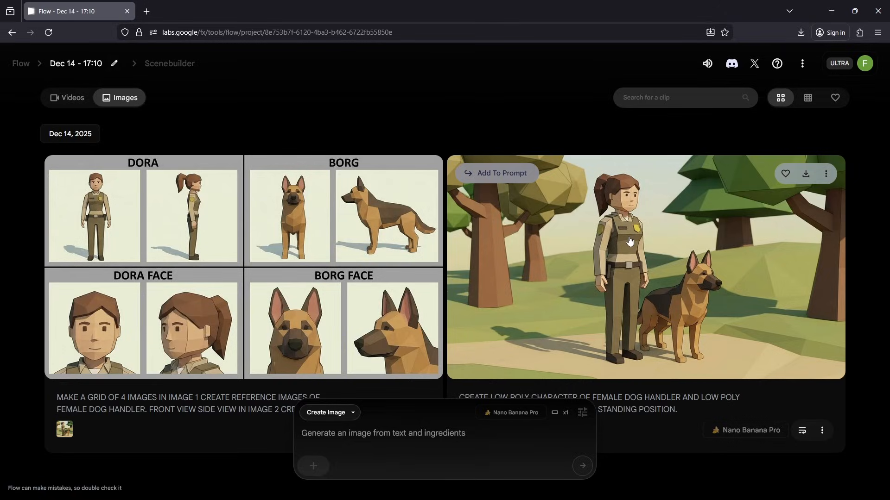
# - Edit the original handler and dog image with "REMOVE DOG AND FEMALE LEAVE ONLY BACKGROUND" and download the generated image
pyautogui.click(629, 240)
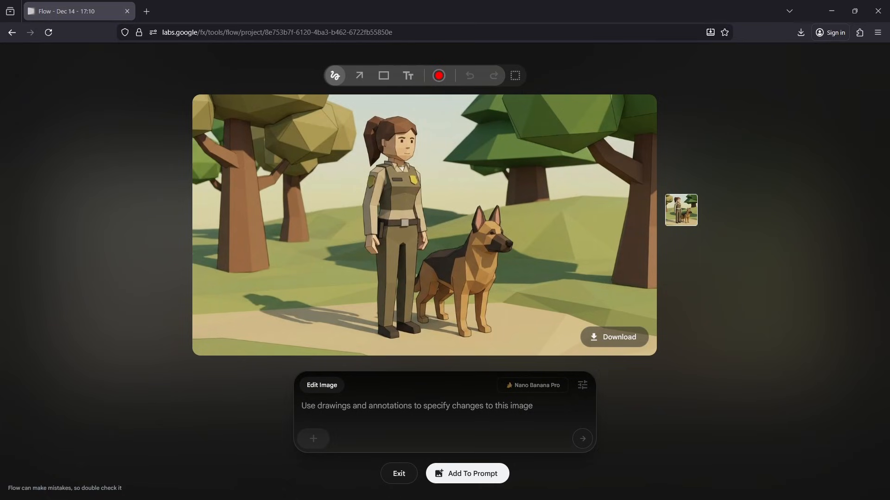
pyautogui.write('REMOVE DOG AND FEMALE LEAVE ONLY BACKGROUND')
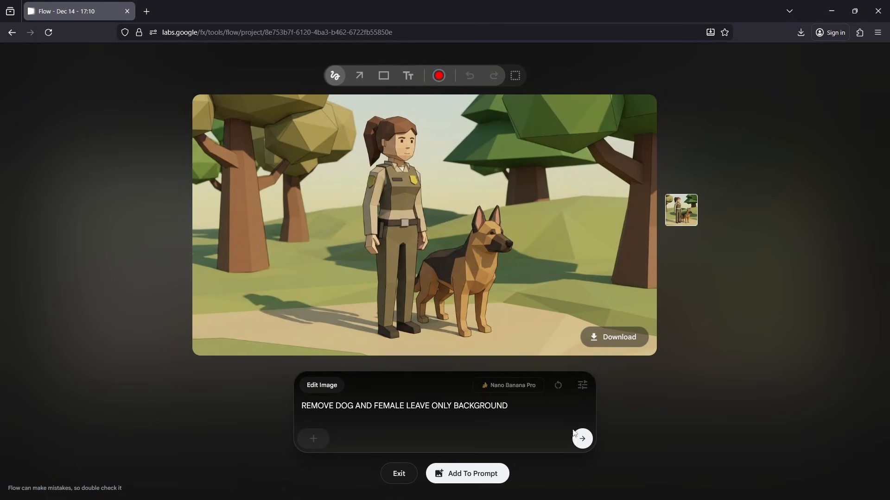
pyautogui.click(583, 440)
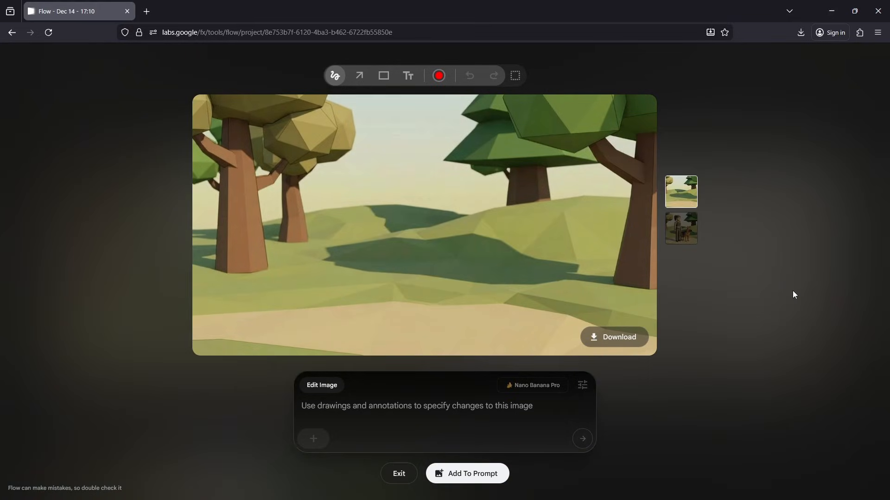
pyautogui.click(621, 339)
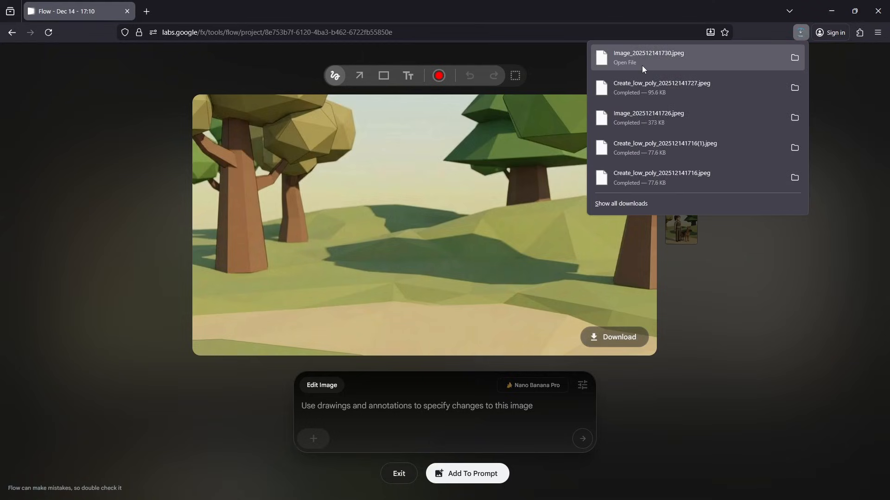
pyautogui.click(706, 375)
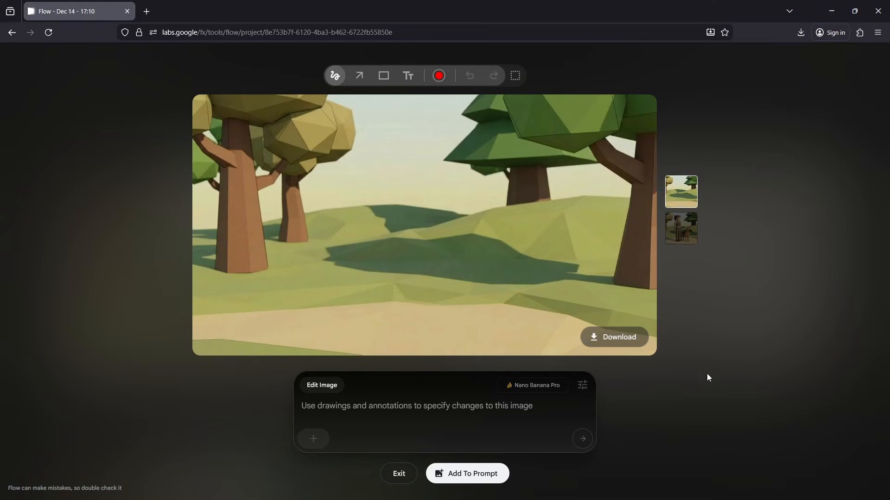
pyautogui.click(314, 439)
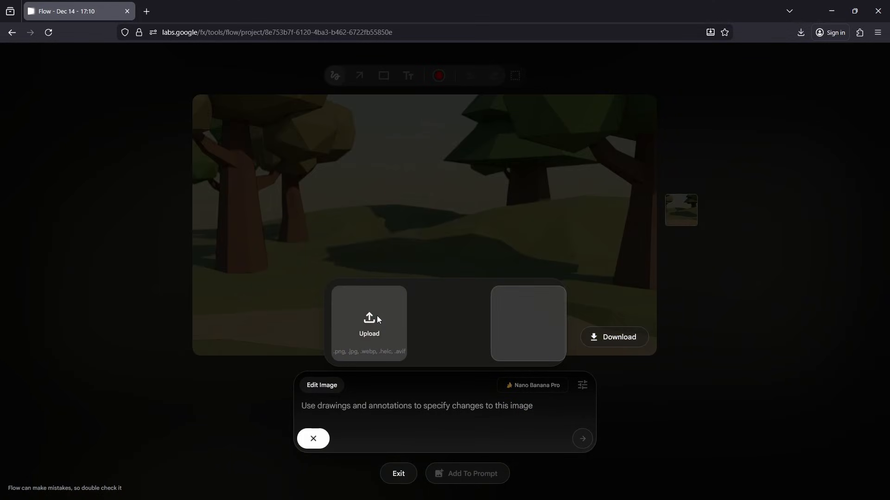
pyautogui.click(377, 315)
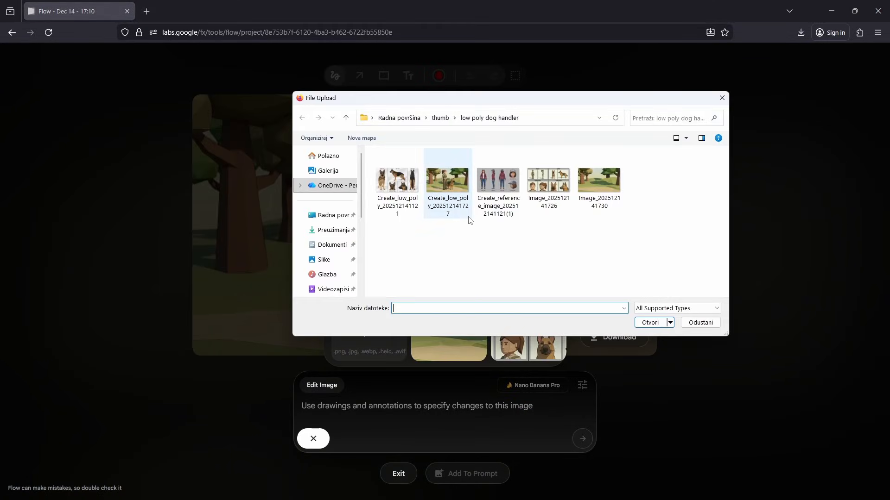
pyautogui.click(550, 181)
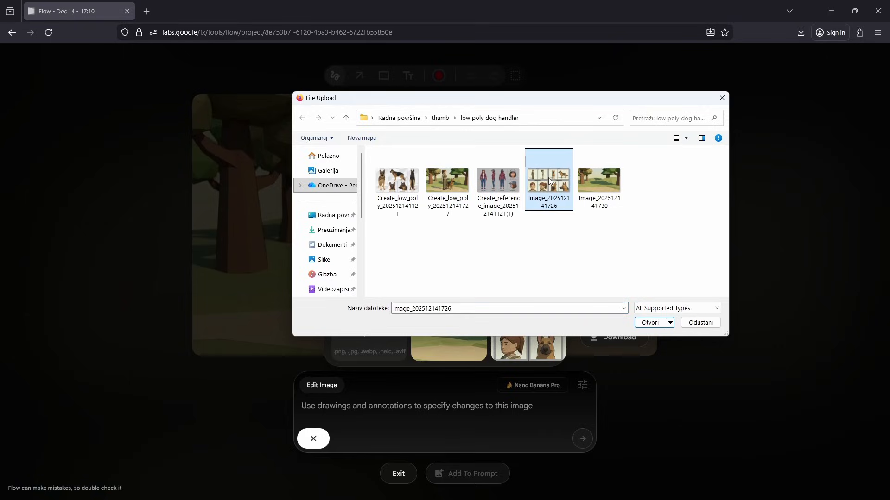
pyautogui.doubleClick(551, 181)
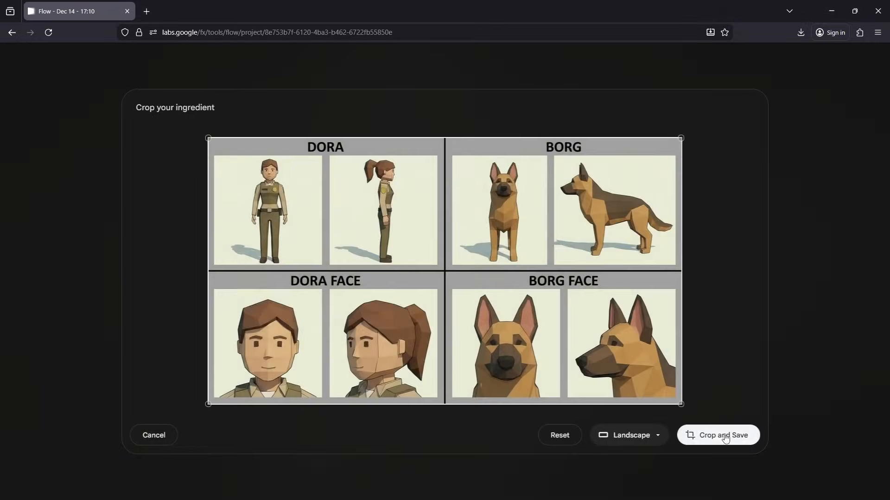
pyautogui.click(709, 434)
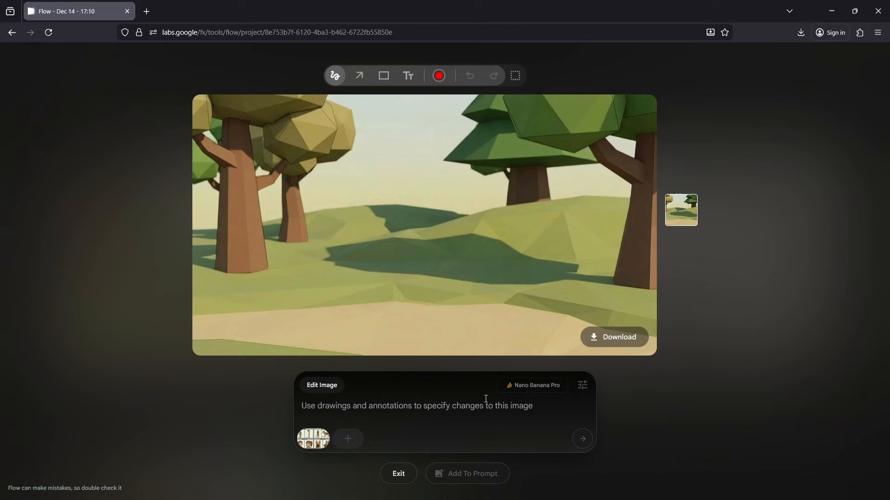
# - Generate and download a scene with Dora in front view facing the camera and Borg standing next to her left leg, also facing the camera
pyautogui.click(376, 401)
pyautogui.hotkey('ctrl', 'v')
pyautogui.scroll(5, 376, 401)
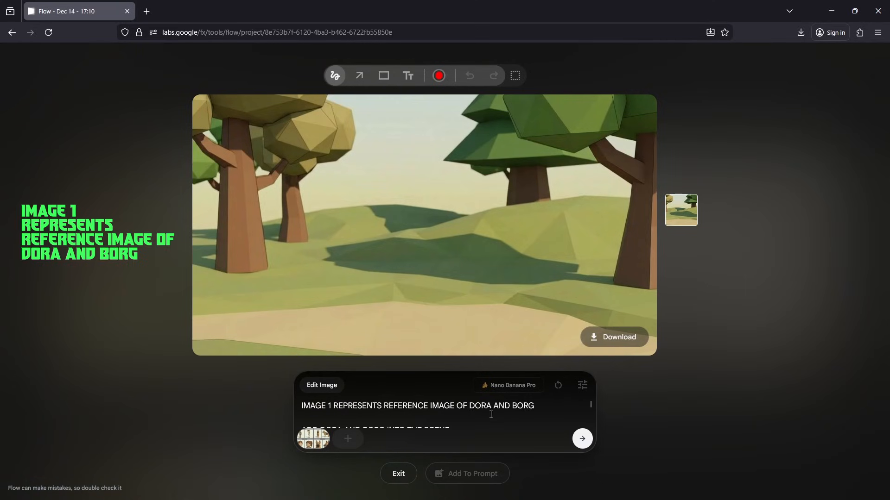
pyautogui.scroll(-3, 491, 415)
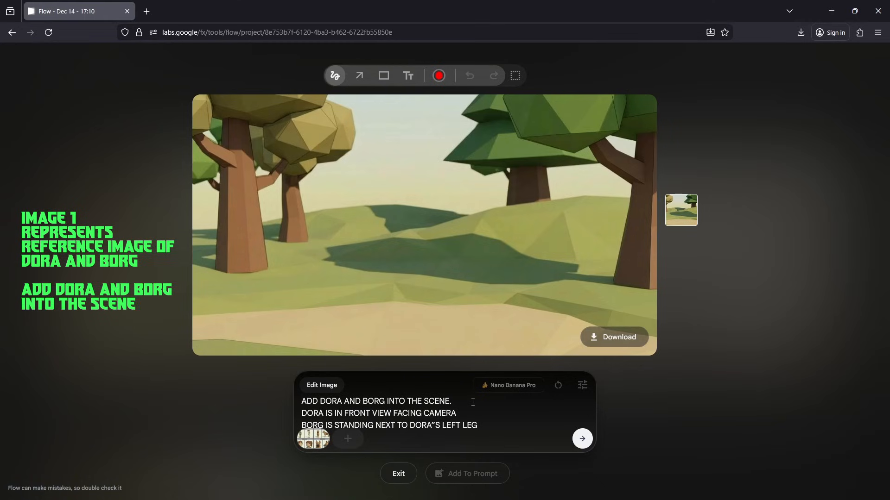
pyautogui.scroll(-2, 472, 403)
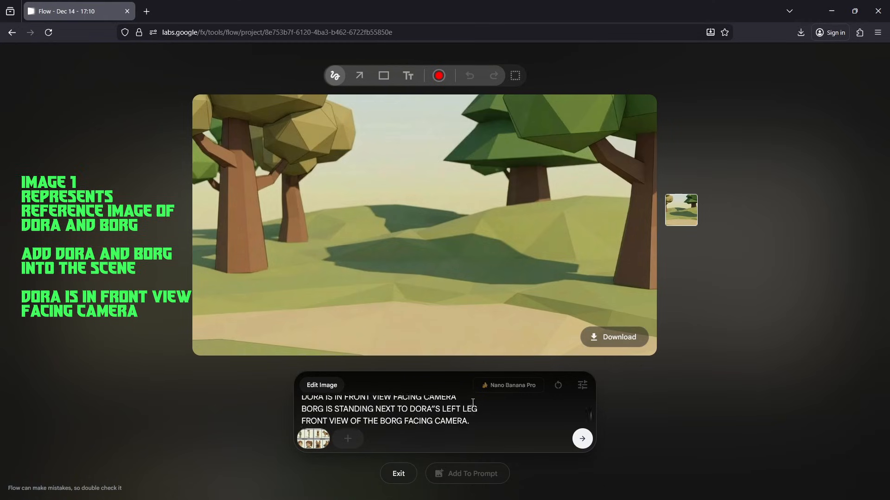
pyautogui.scroll(2, 473, 403)
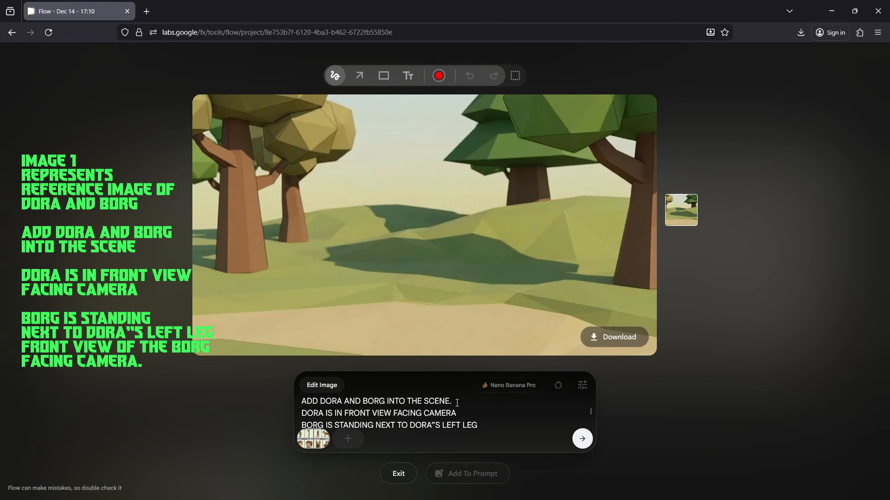
pyautogui.scroll(-2, 457, 402)
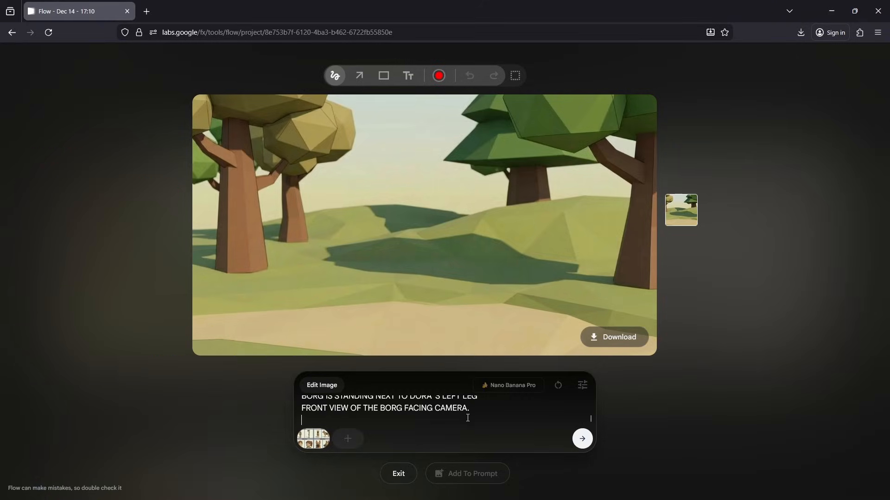
pyautogui.press('Return')
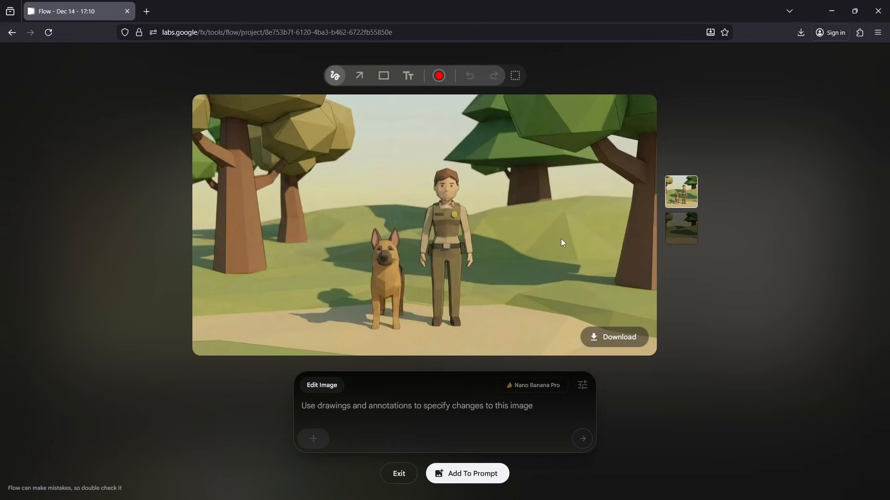
pyautogui.click(616, 339)
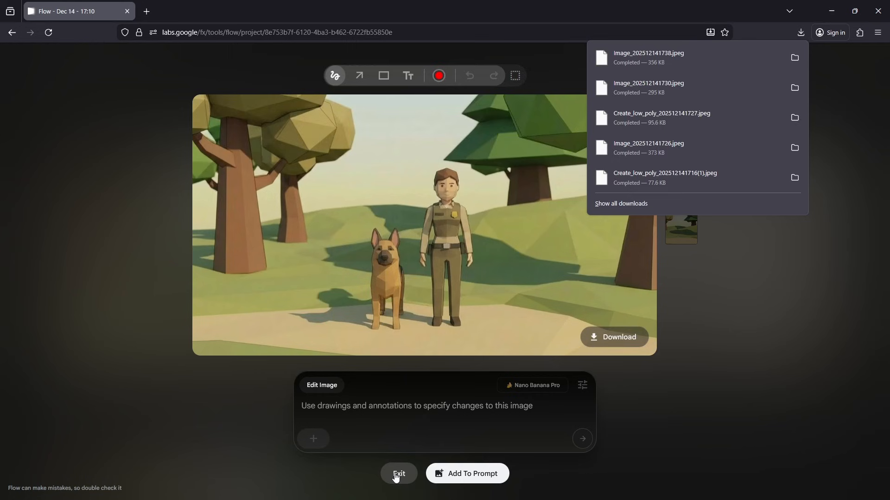
# - Add the Dora and Borg reference grid, the empty background and the finished Dora and Borg scene to the prompt, in that order
pyautogui.click(397, 475)
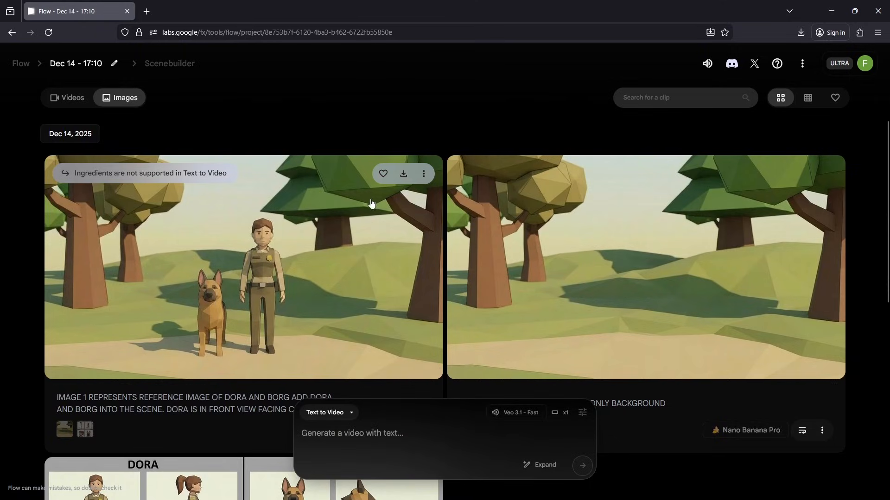
pyautogui.scroll(-3, 349, 194)
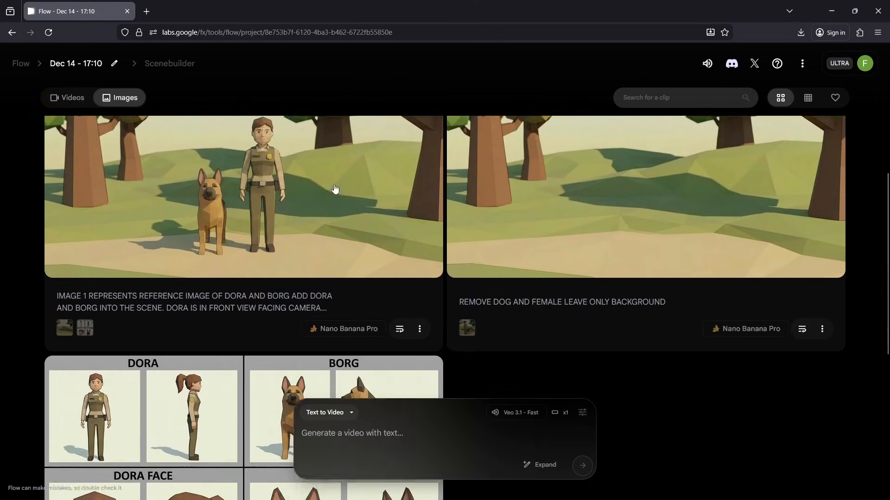
pyautogui.scroll(-2, 333, 191)
pyautogui.moveTo(66, 290)
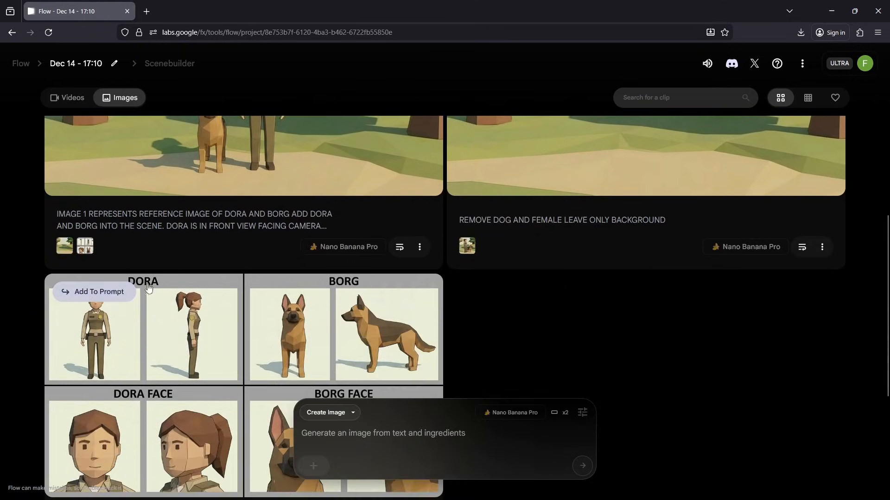
pyautogui.click(88, 293)
pyautogui.scroll(4, 279, 287)
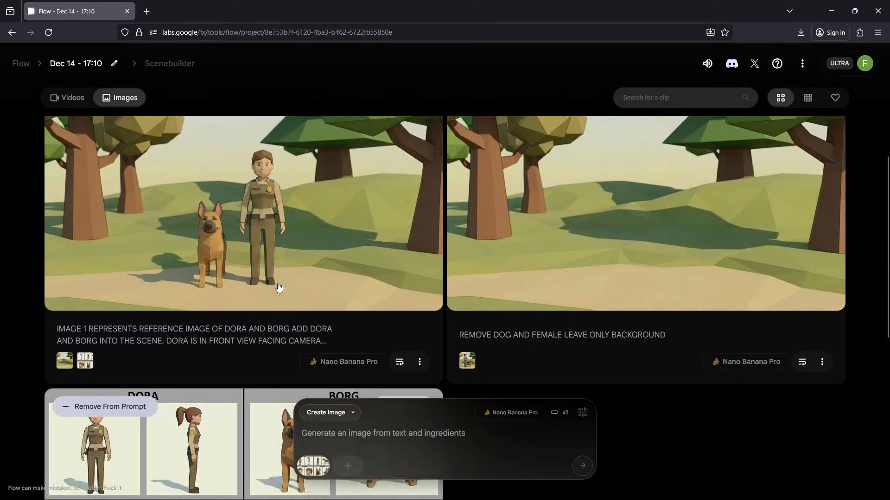
pyautogui.click(497, 177)
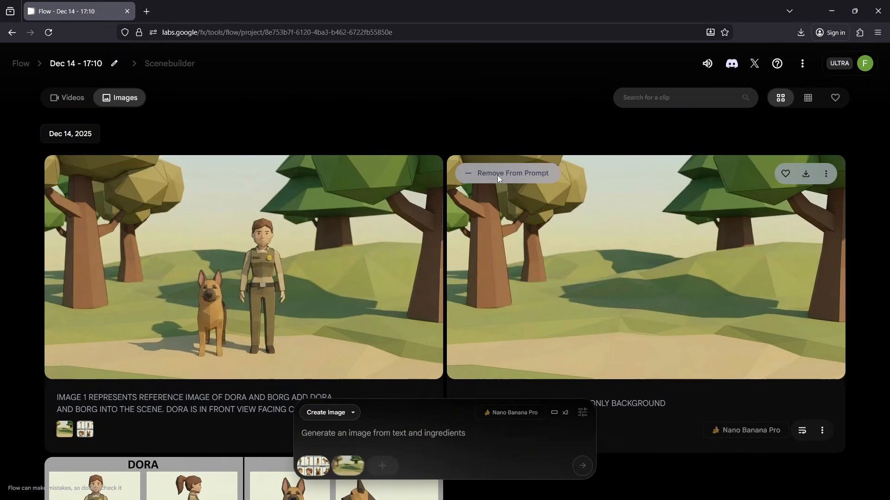
pyautogui.click(82, 172)
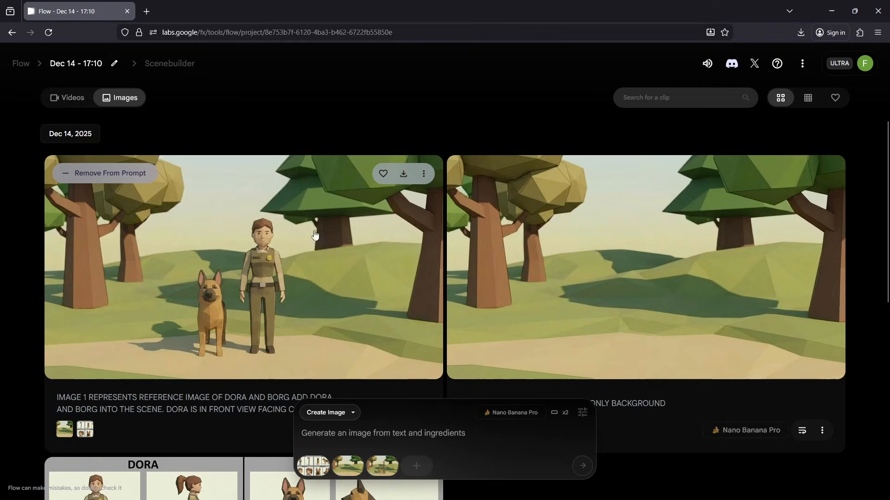
# - Switch to the project's videos and set the generation mode to Ingredients to Video, keeping the three images
pyautogui.scroll(-2, 335, 231)
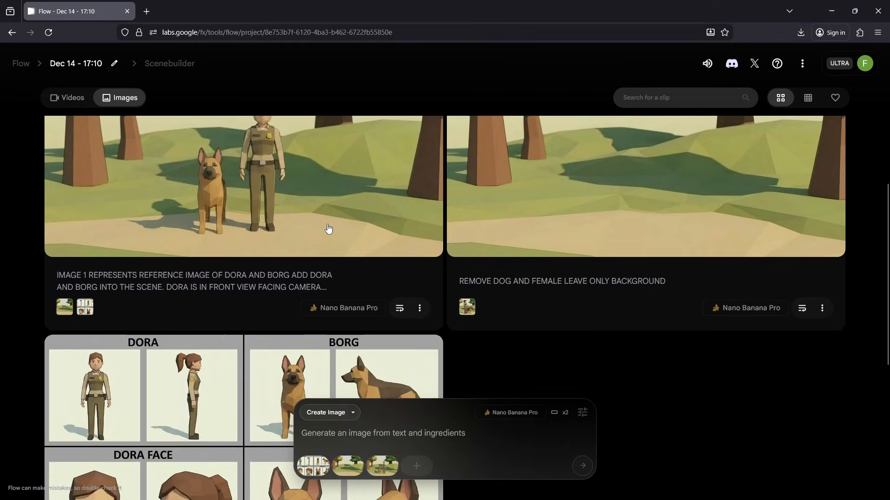
pyautogui.click(71, 101)
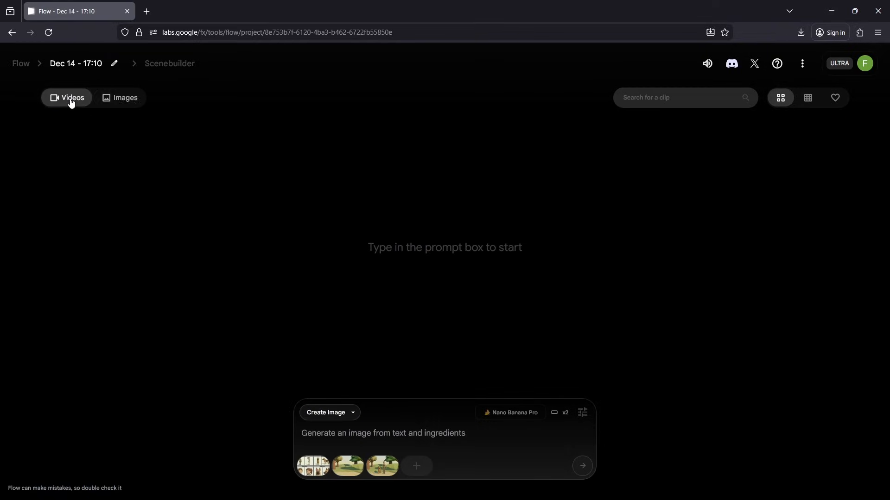
pyautogui.click(353, 413)
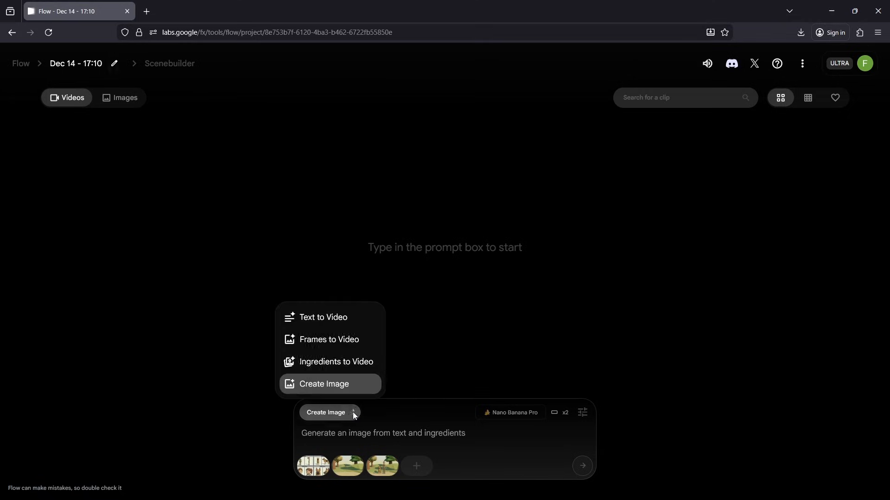
pyautogui.click(343, 364)
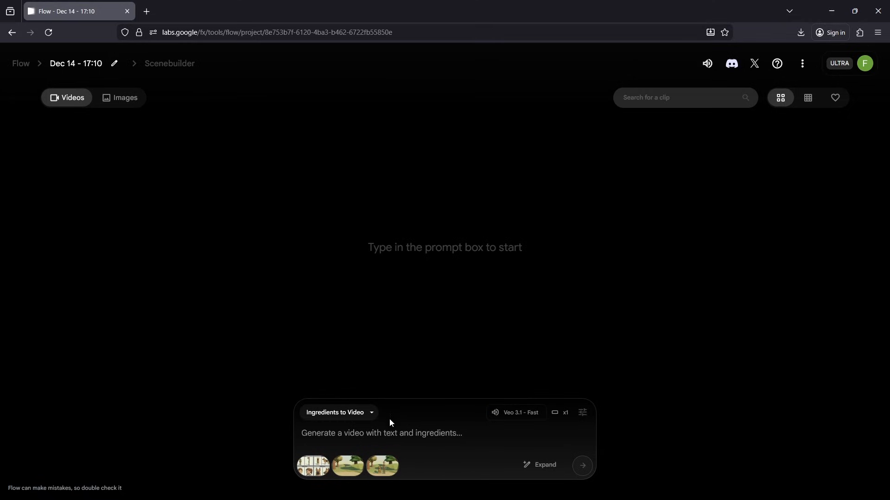
# - Paste the prompt that defines the three images and divides the 8-second video into 3 parts, and check its opening and Part 1
pyautogui.moveTo(312, 466)
pyautogui.click(473, 450)
pyautogui.hotkey('ctrl', 'v')
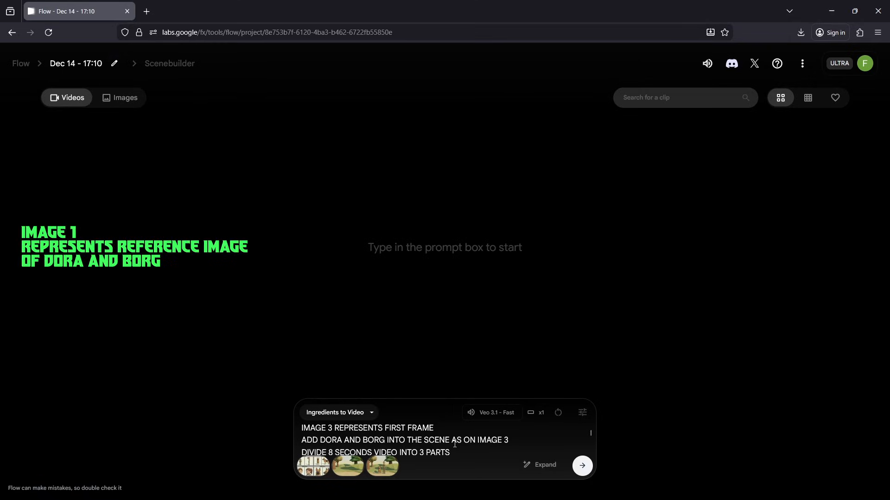
pyautogui.scroll(-2, 454, 444)
pyautogui.scroll(2, 455, 444)
pyautogui.scroll(-2, 454, 444)
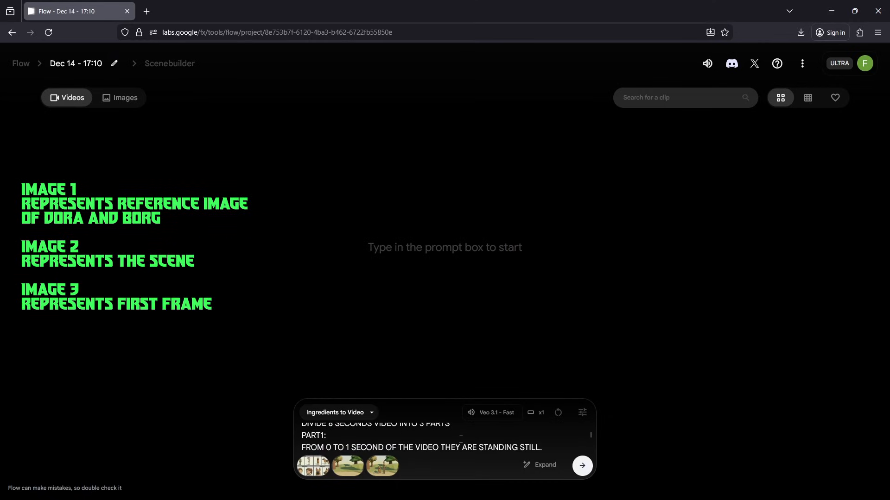
pyautogui.scroll(2, 461, 438)
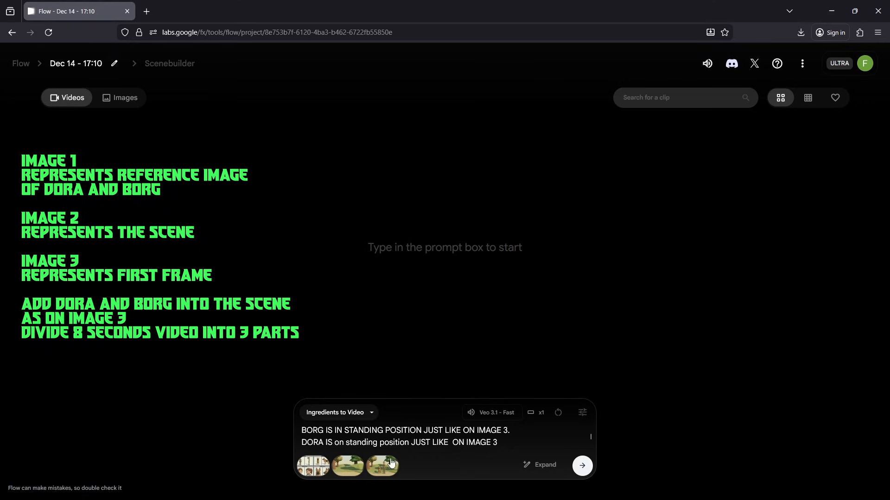
pyautogui.moveTo(384, 474)
pyautogui.scroll(-1, 425, 436)
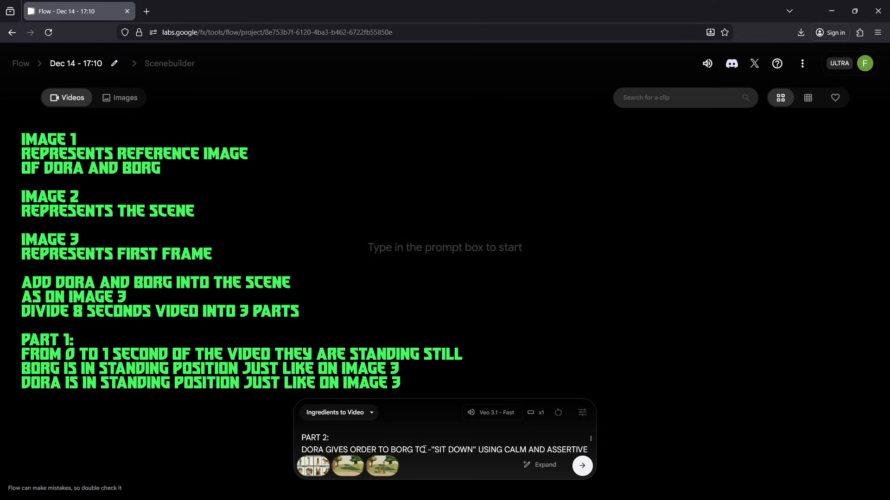
# - Correct the Part 2 line to read "DORA GIVES ORDER TO BORG - "SIT DOWN"", check the remaining prompt and generate the video
pyautogui.press('BackSpace')
pyautogui.press('BackSpace')
pyautogui.press('BackSpace')
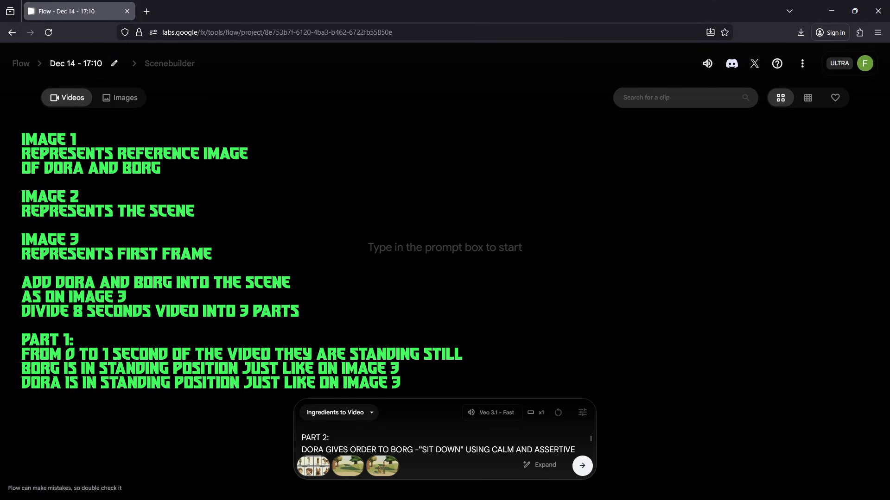
pyautogui.write('-')
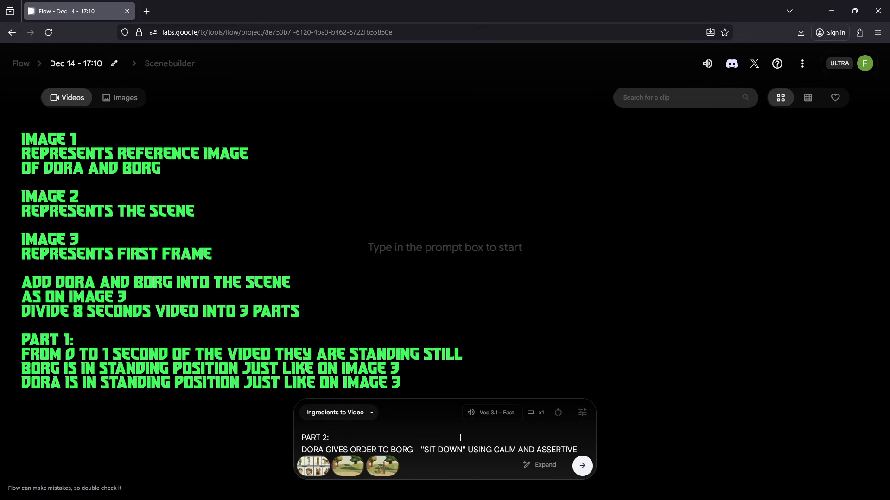
pyautogui.scroll(-1, 445, 428)
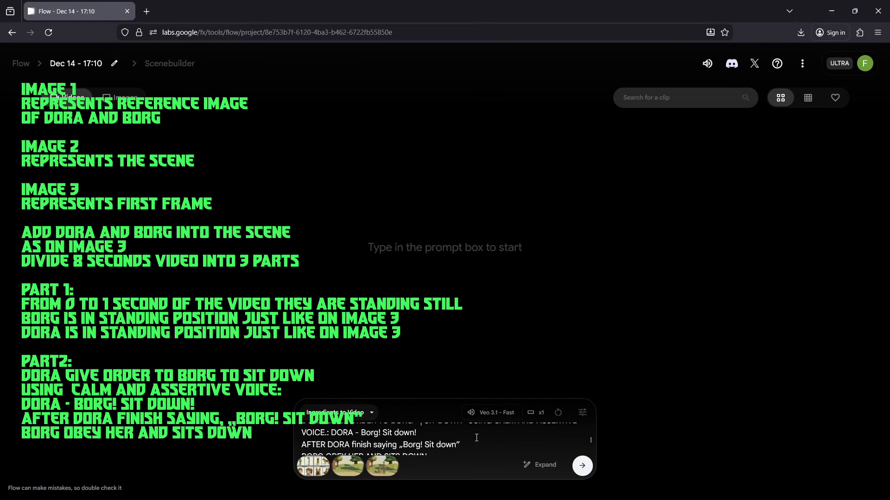
pyautogui.scroll(-1, 477, 438)
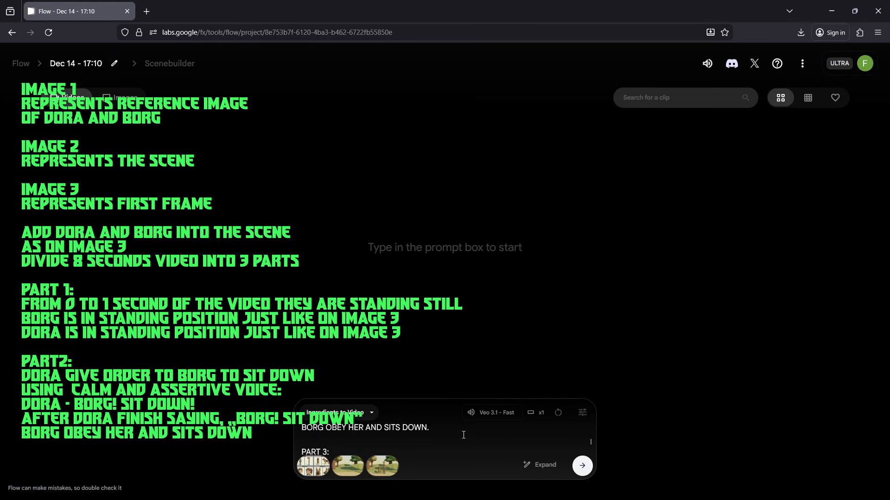
pyautogui.scroll(-1, 464, 435)
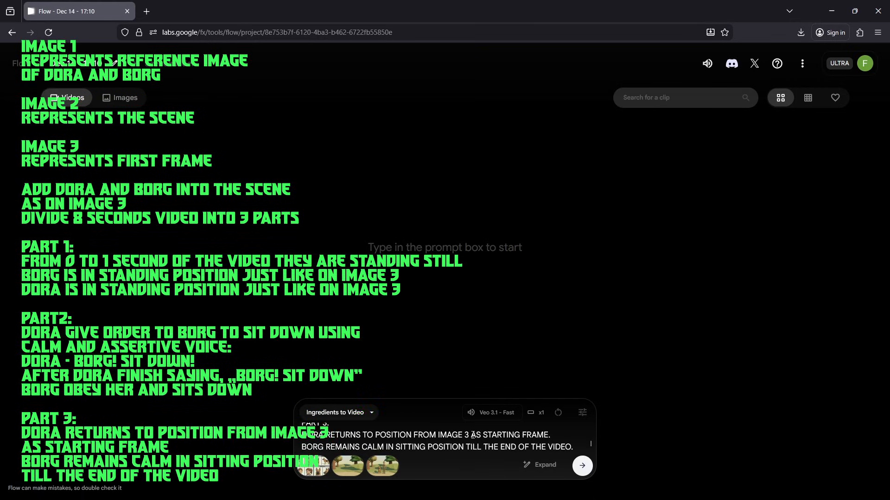
pyautogui.press('Return')
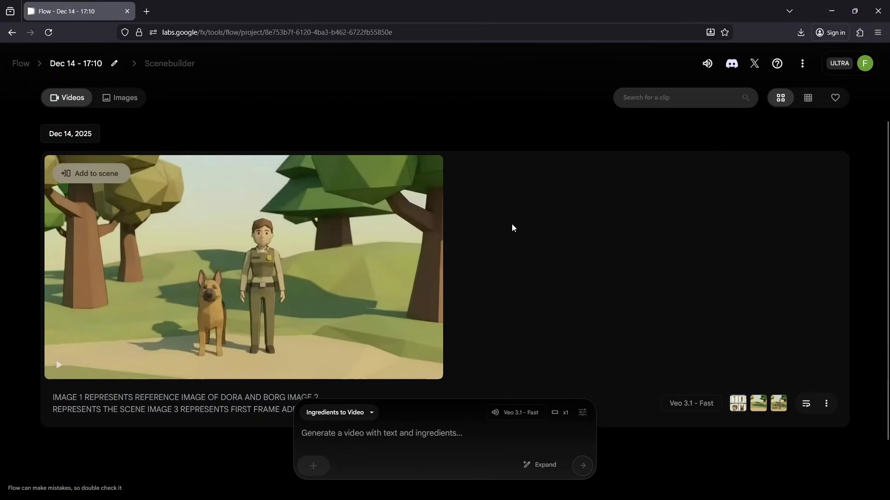
# - Play the generated video of Dora and Borg and pause it partway through
pyautogui.moveTo(66, 347)
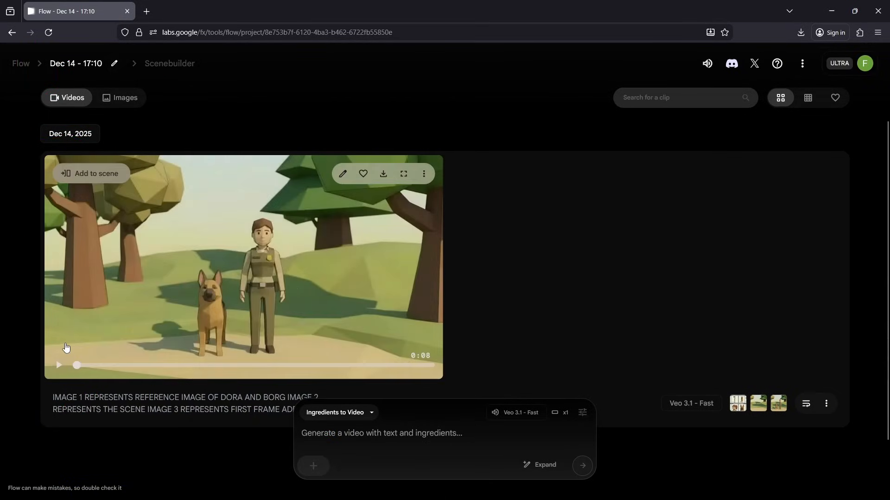
pyautogui.click(58, 366)
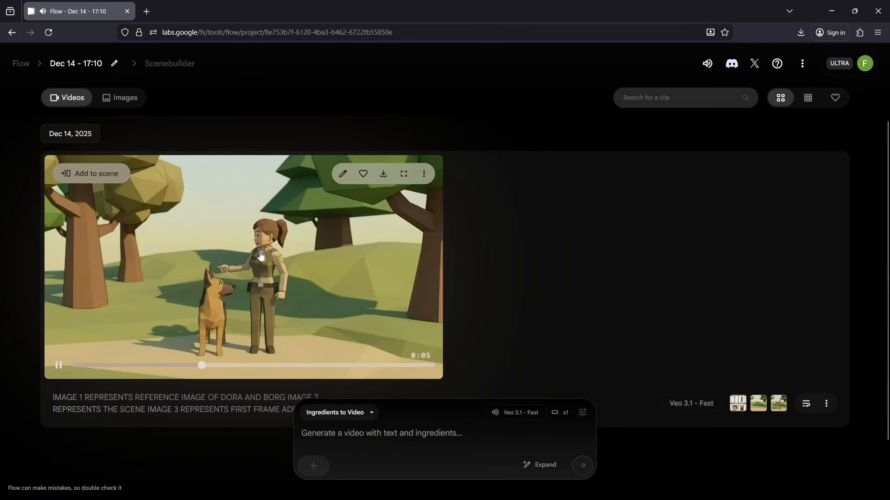
pyautogui.click(264, 278)
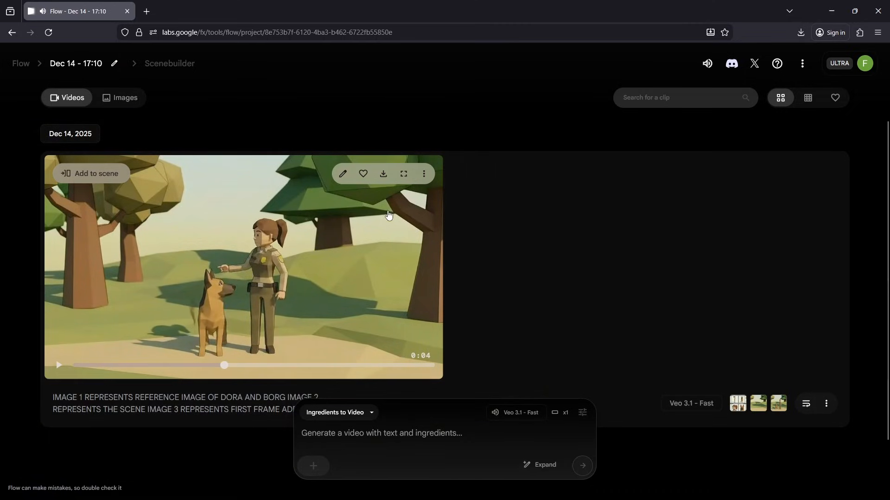
pyautogui.scroll(-2, 387, 215)
pyautogui.scroll(2, 373, 221)
# - Download the generated video in the Upscaled (1080p) version
pyautogui.click(424, 173)
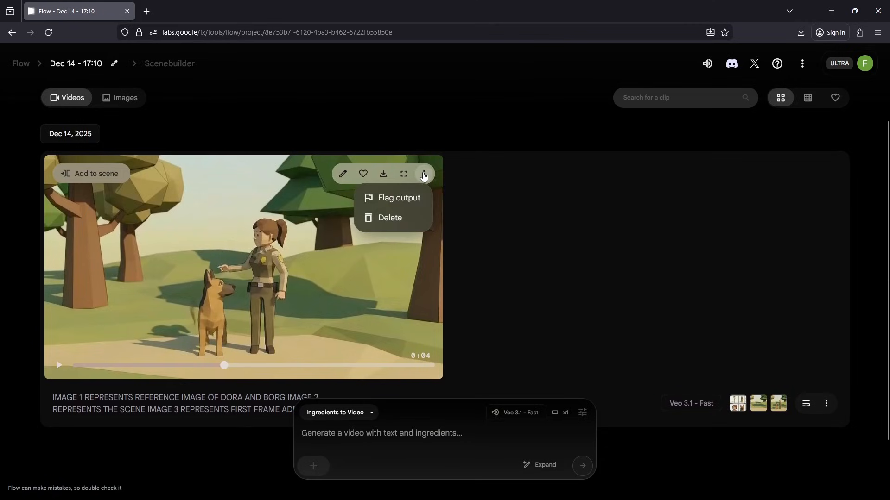
pyautogui.click(403, 175)
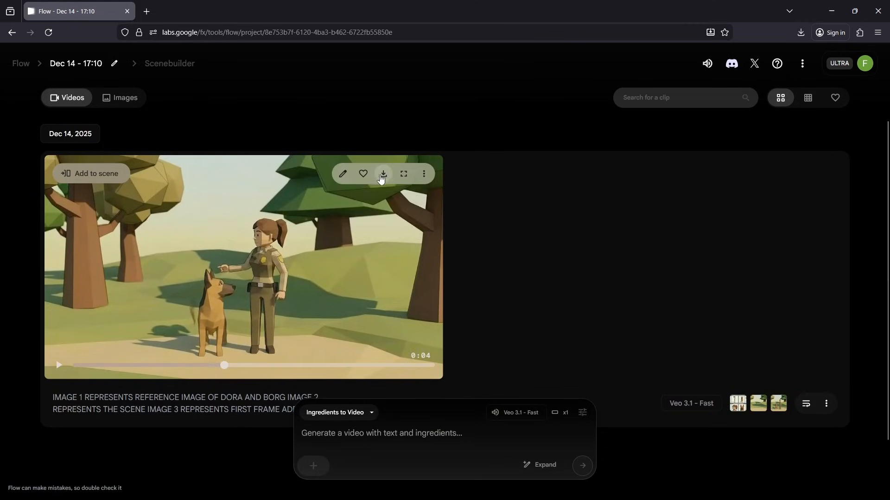
pyautogui.click(383, 175)
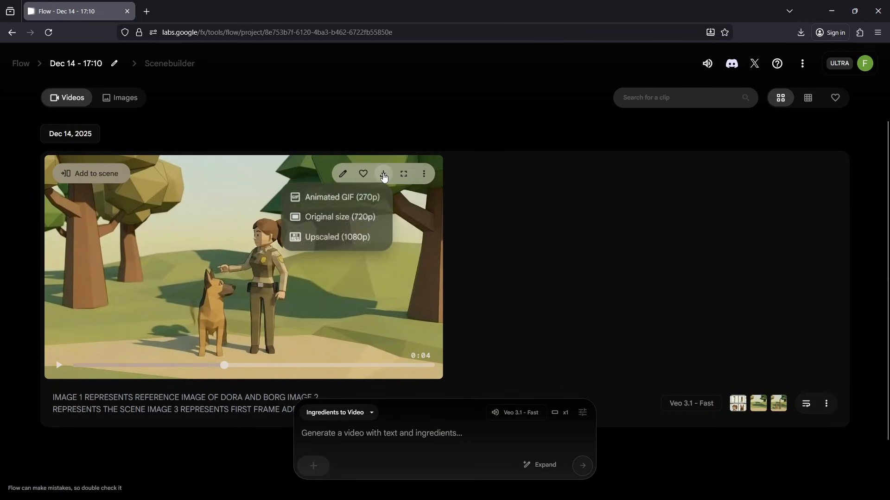
pyautogui.click(330, 239)
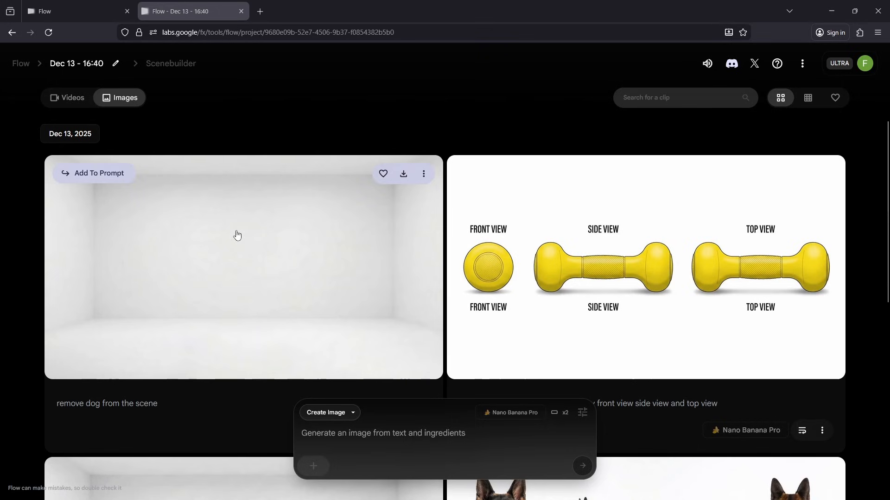
# - Examine the Dec 13 - 16:40 project's images, viewing the empty white room and the German shepherd with the yellow bone toy enlarged
pyautogui.scroll(-1, 318, 210)
pyautogui.scroll(1, 293, 222)
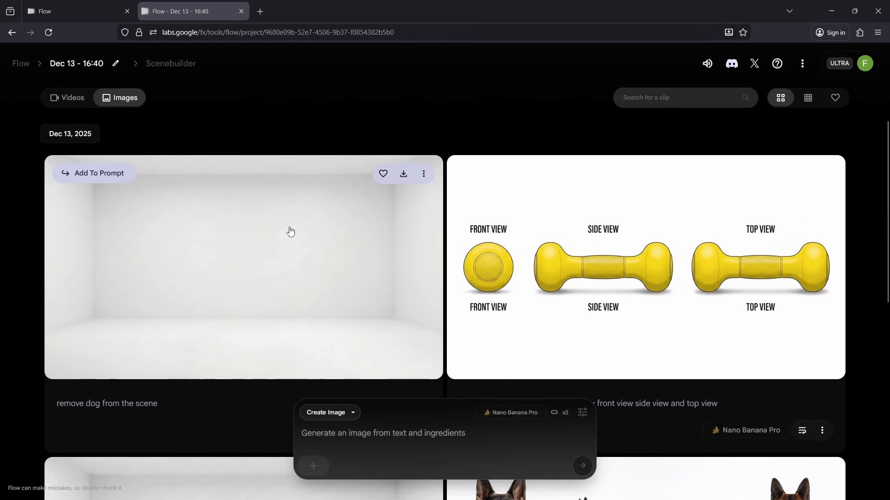
pyautogui.scroll(-4, 252, 242)
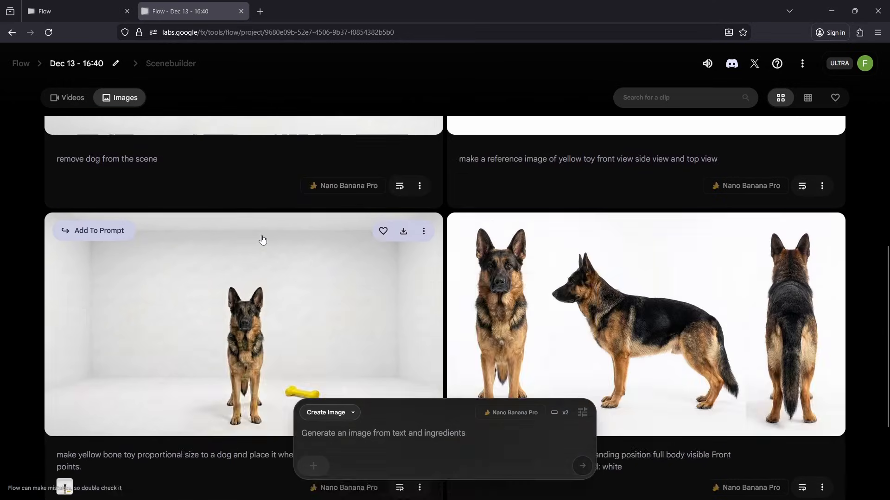
pyautogui.scroll(4, 263, 240)
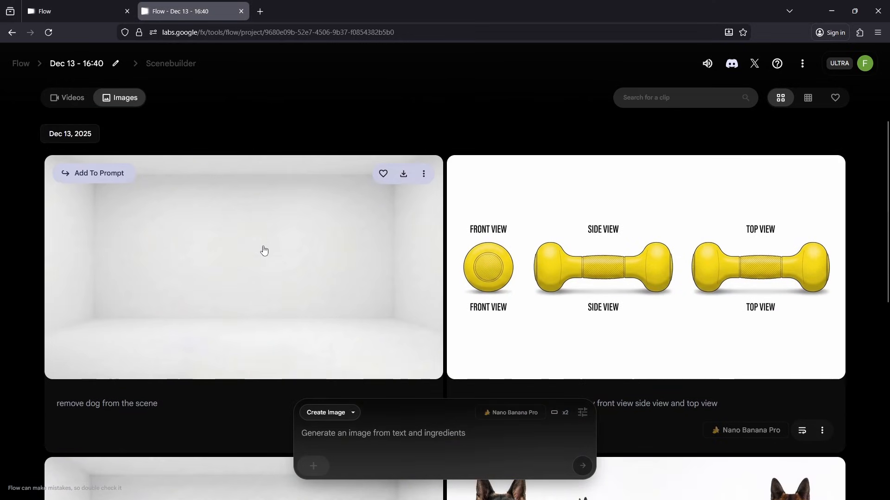
pyautogui.click(285, 251)
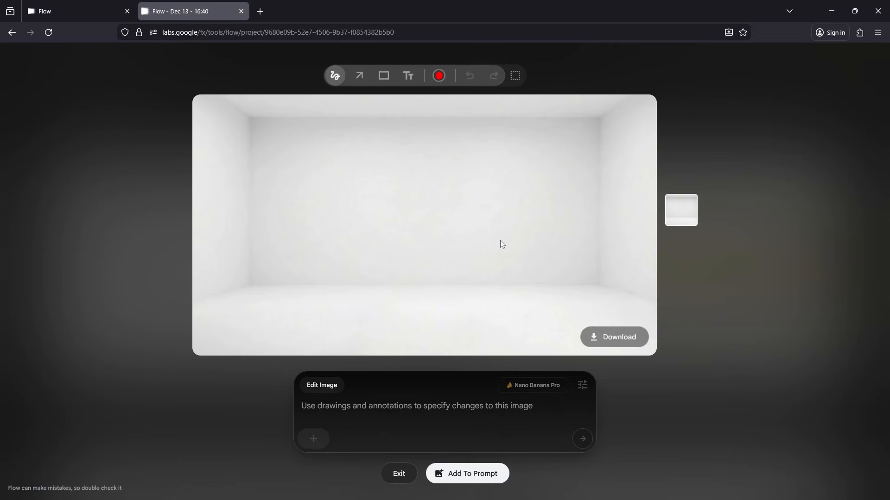
pyautogui.click(399, 473)
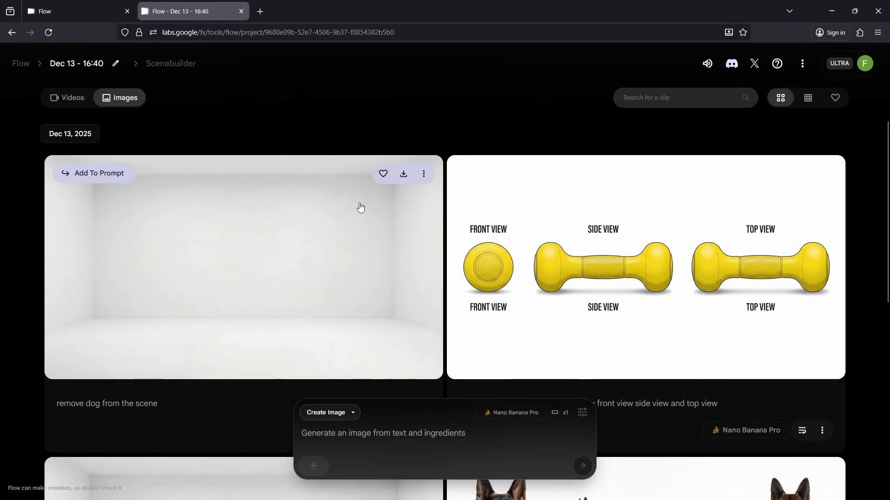
pyautogui.scroll(-3, 360, 206)
pyautogui.scroll(-2, 360, 207)
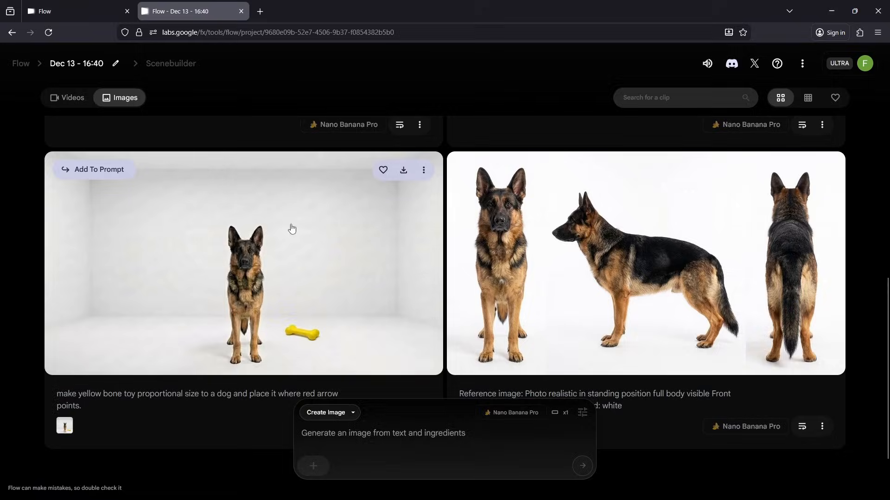
pyautogui.click(234, 260)
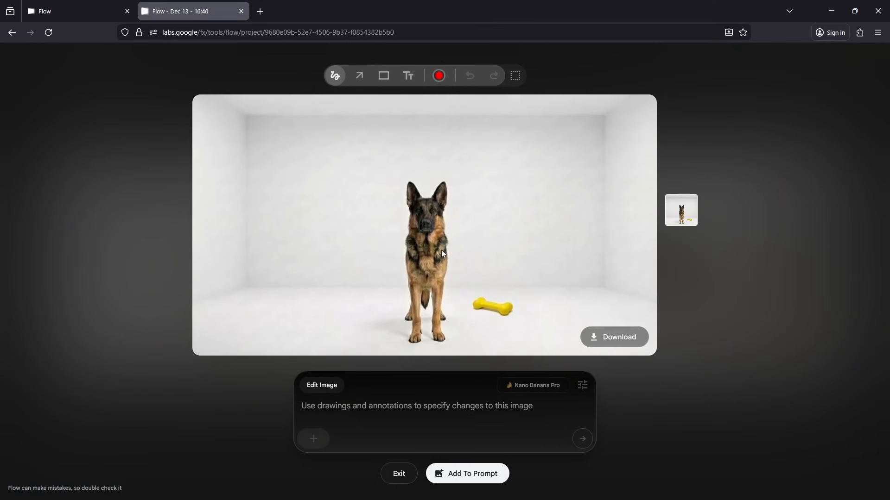
pyautogui.click(312, 442)
pyautogui.click(312, 440)
pyautogui.click(398, 473)
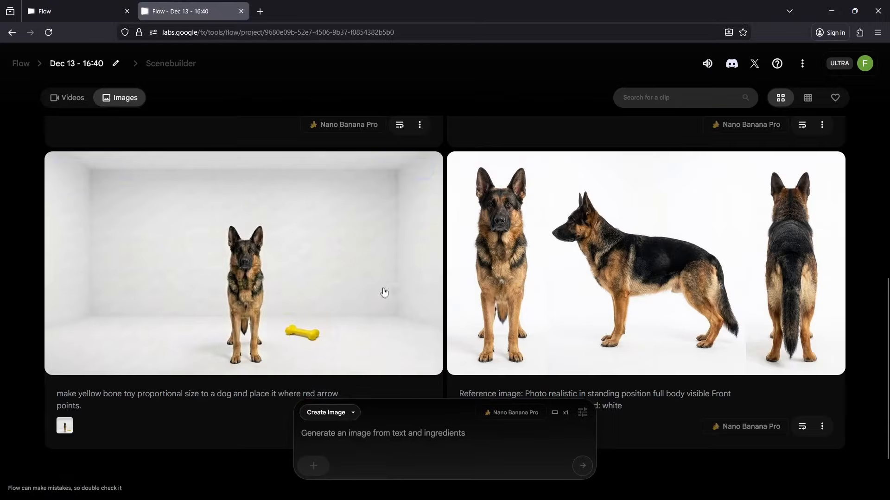
# - Examine the yellow toy reference image and the German shepherd front, side and back reference image enlarged, closing each one after viewing
pyautogui.scroll(8, 410, 234)
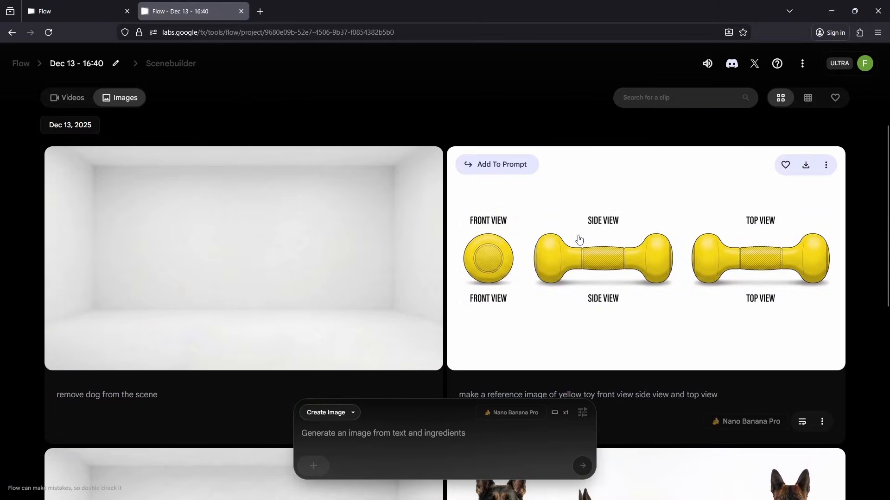
pyautogui.click(644, 241)
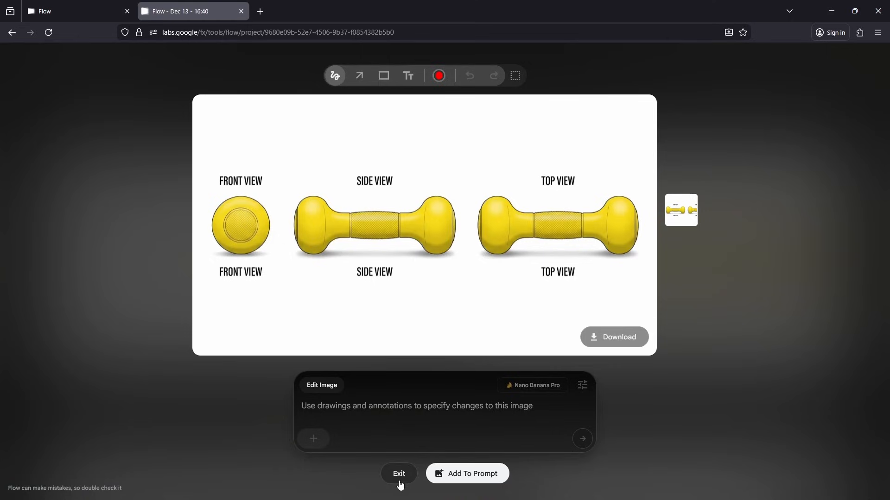
pyautogui.click(399, 478)
pyautogui.scroll(-6, 576, 272)
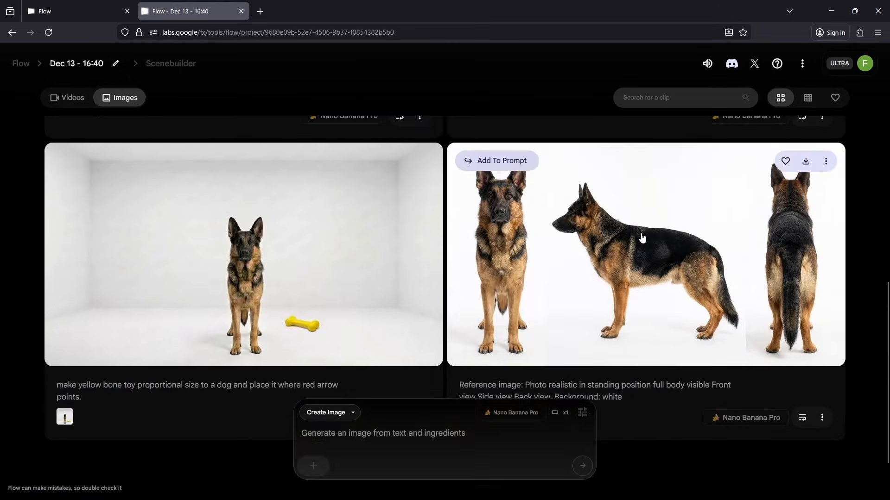
pyautogui.click(642, 238)
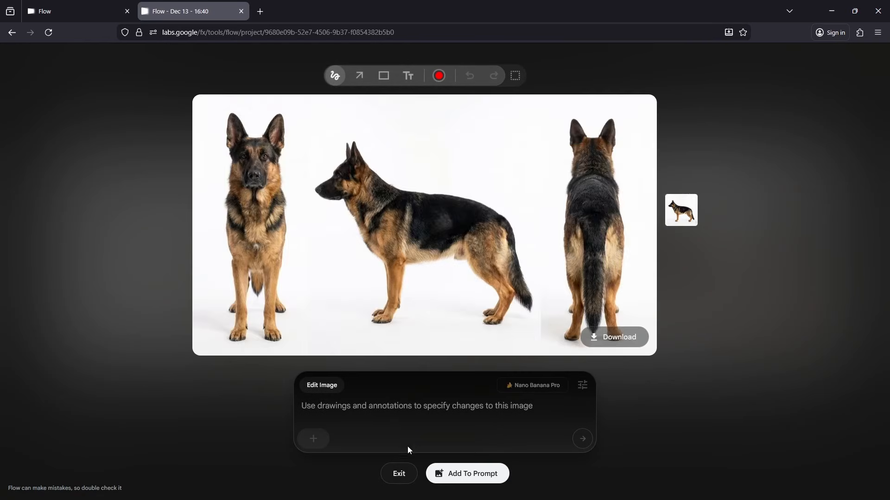
pyautogui.click(399, 473)
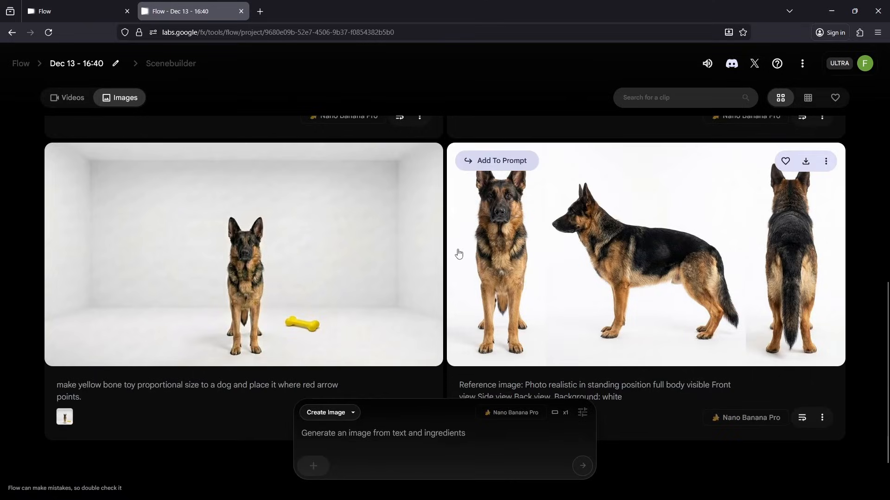
pyautogui.scroll(-1, 512, 237)
pyautogui.scroll(5, 512, 236)
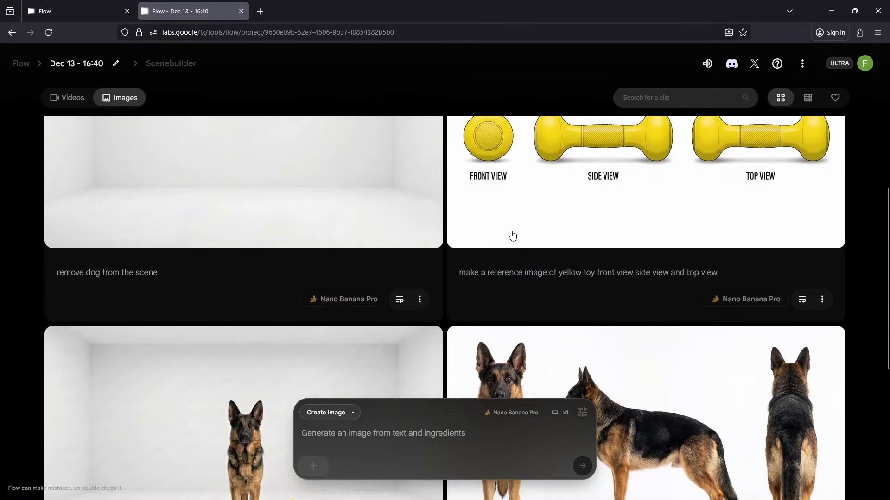
pyautogui.scroll(3, 512, 237)
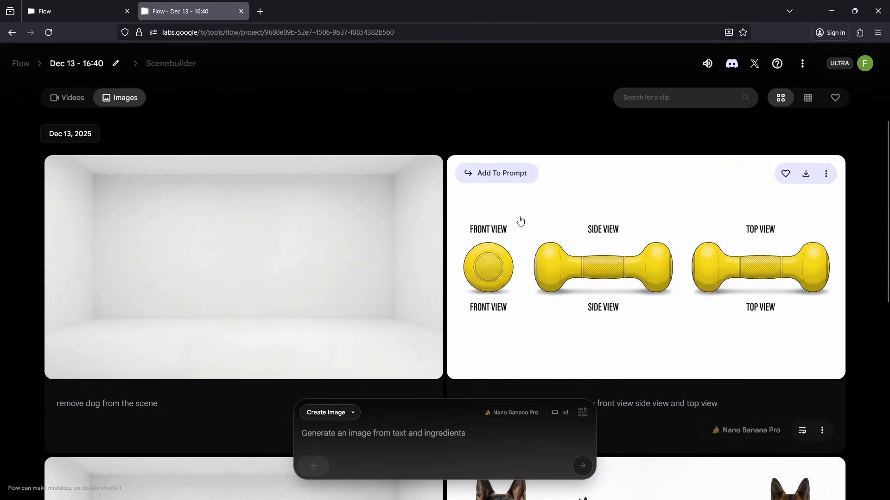